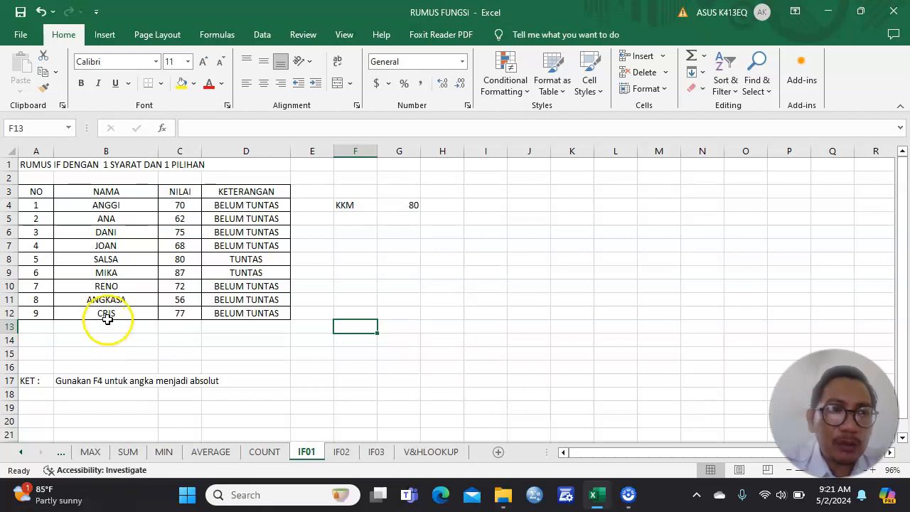
Step: Look over the IF02 and IF03 example sheets and return to the IF01 sheet
click(350, 453)
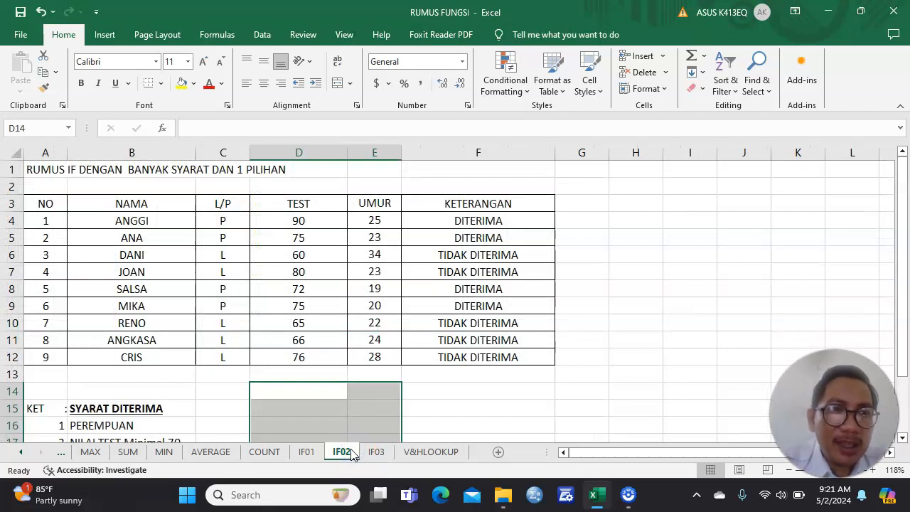
click(375, 453)
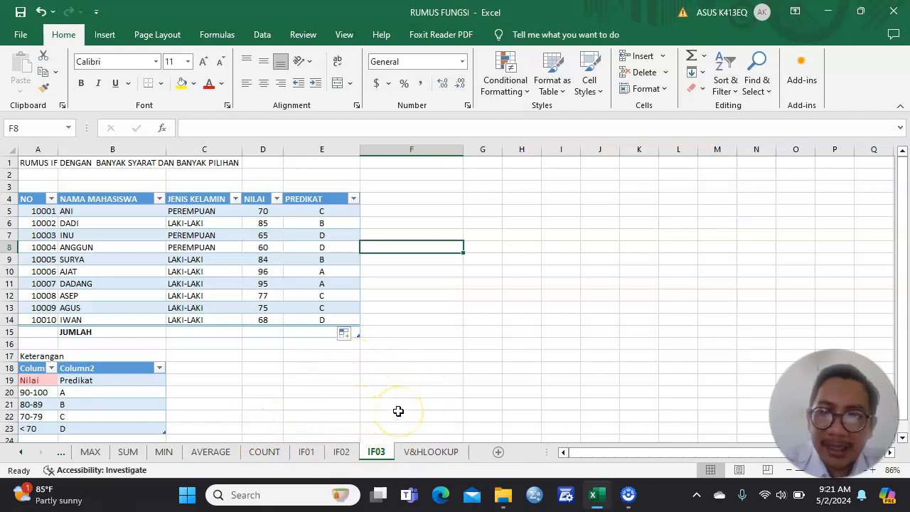
click(305, 452)
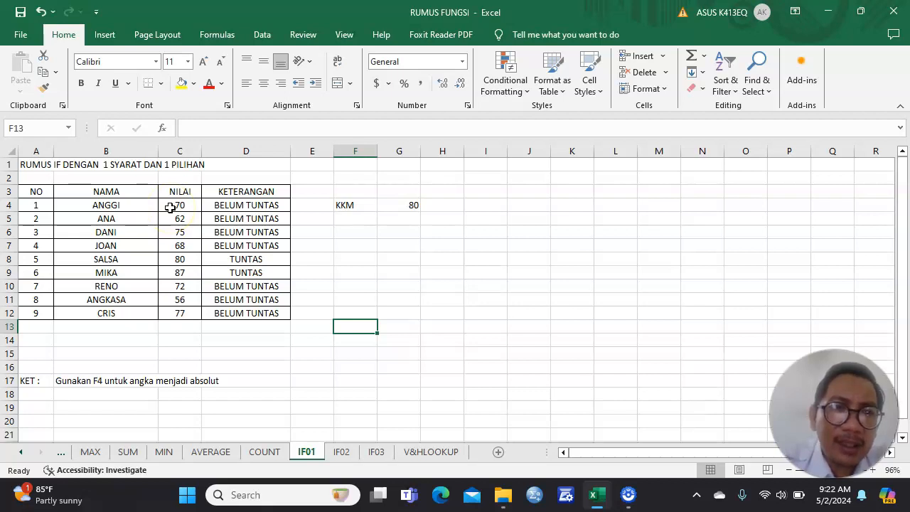
Step: Clear the KETERANGAN results in D5:D12 on the IF01 sheet, keeping the formula in D4
click(270, 216)
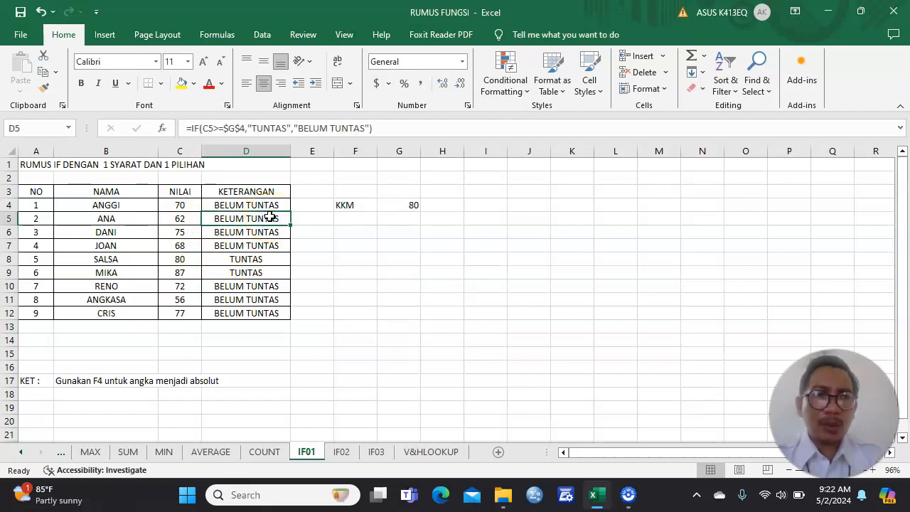
key(shift+Down)
key(shift+Down)
key(shift+Down)
key(shift+Down)
key(shift+Down)
key(shift+Down)
key(shift+Down)
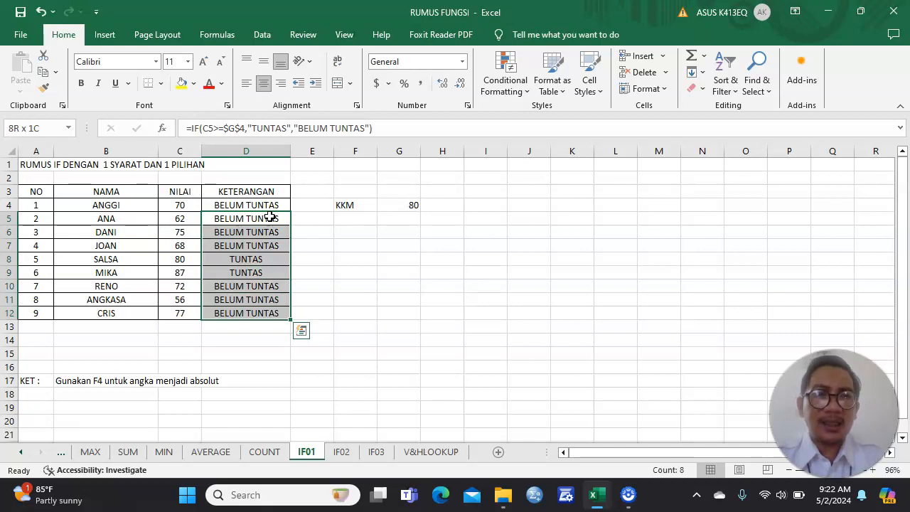
key(Delete)
click(375, 258)
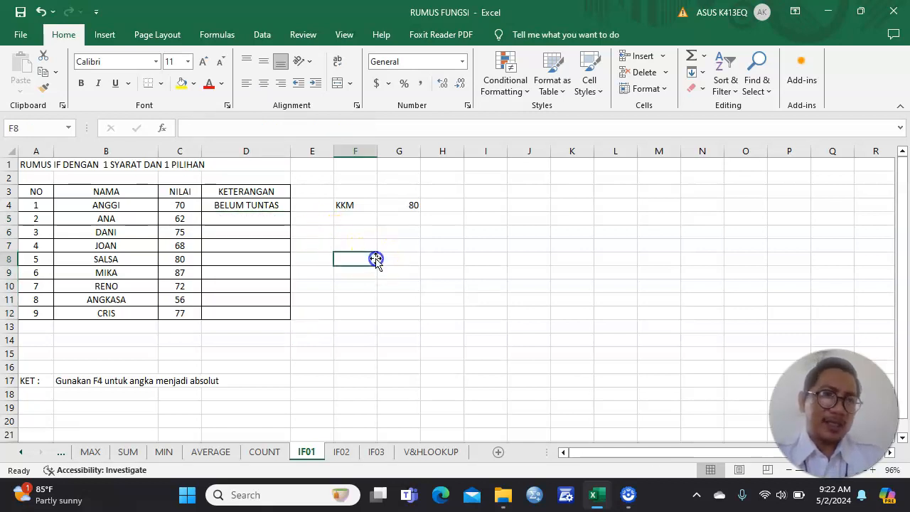
Step: Copy the IF formula in D4 down the KETERANGAN column through D12
click(238, 207)
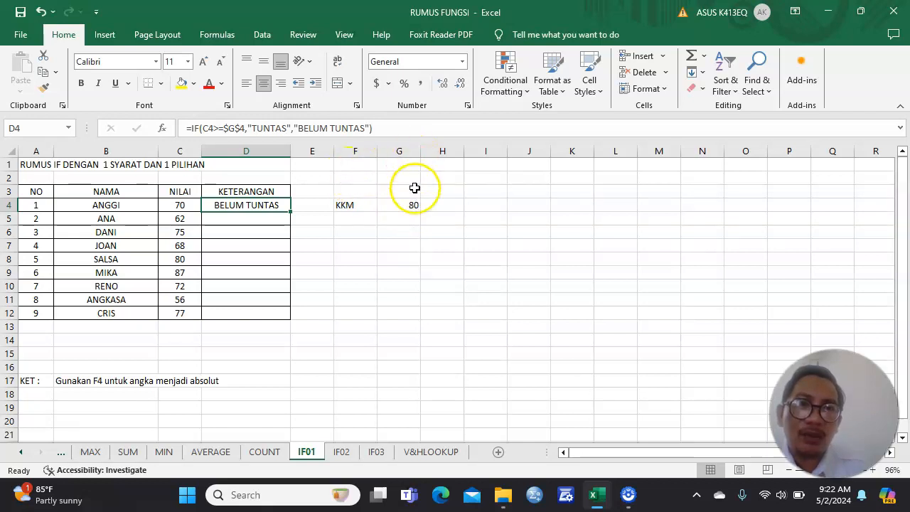
click(219, 128)
text(=)
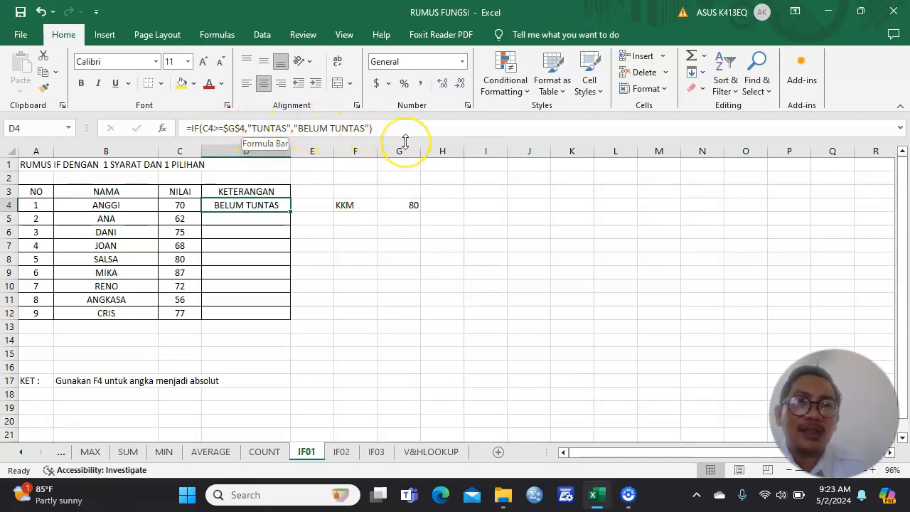
key(Down)
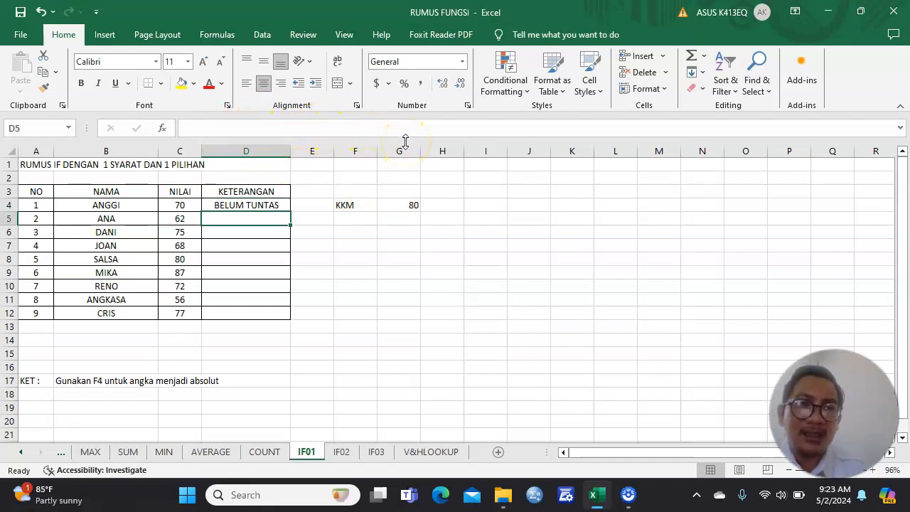
click(254, 207)
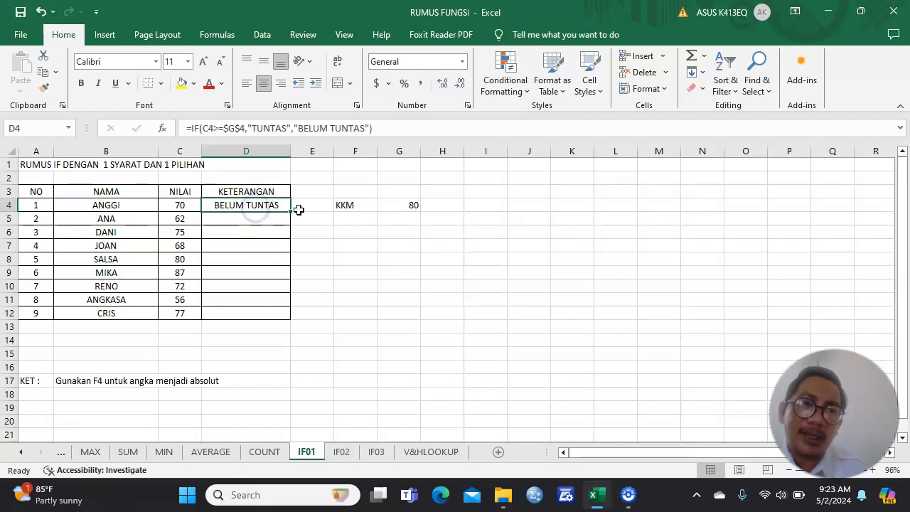
drag(290, 213, 295, 313)
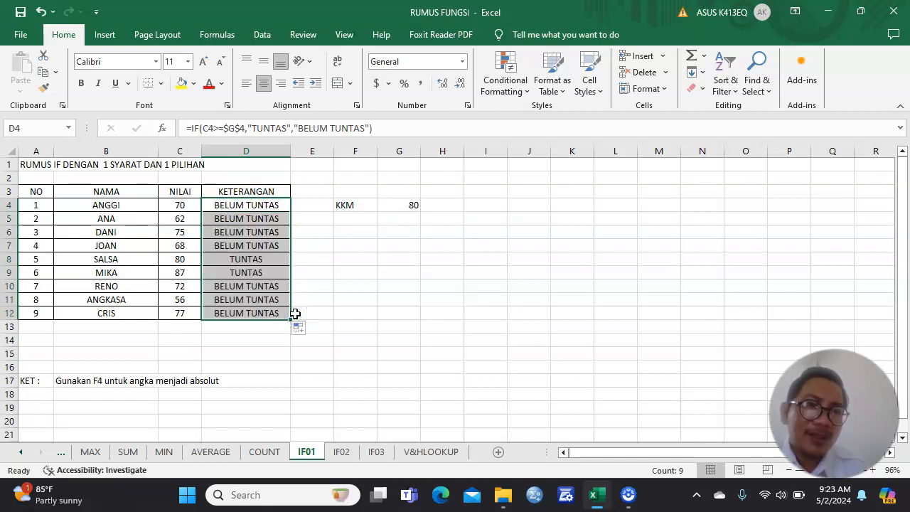
click(369, 260)
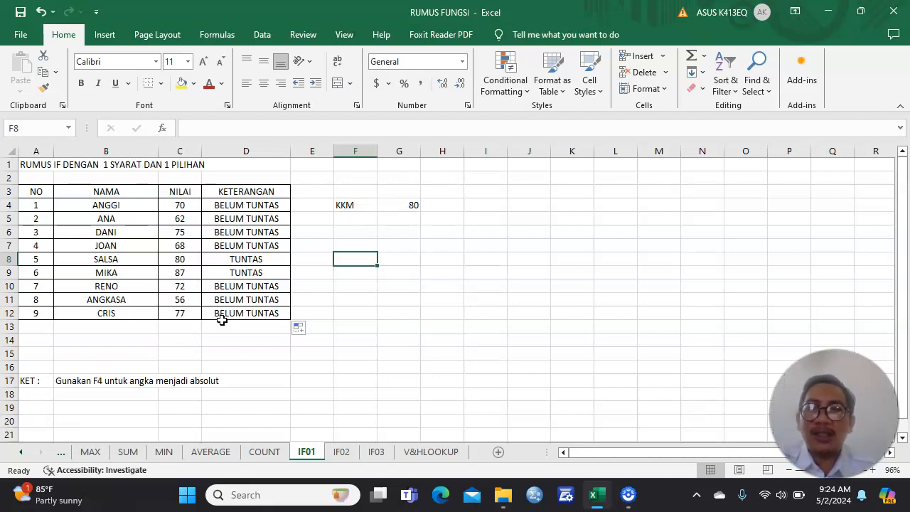
Step: Clear the KETERANGAN results in F5:F12 on the IF02 sheet, keeping the formula in F4
click(353, 455)
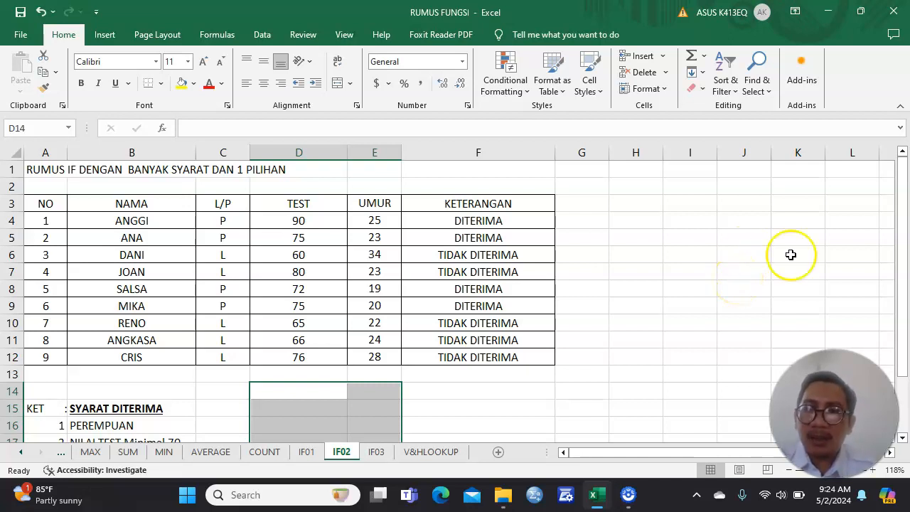
drag(906, 210, 908, 301)
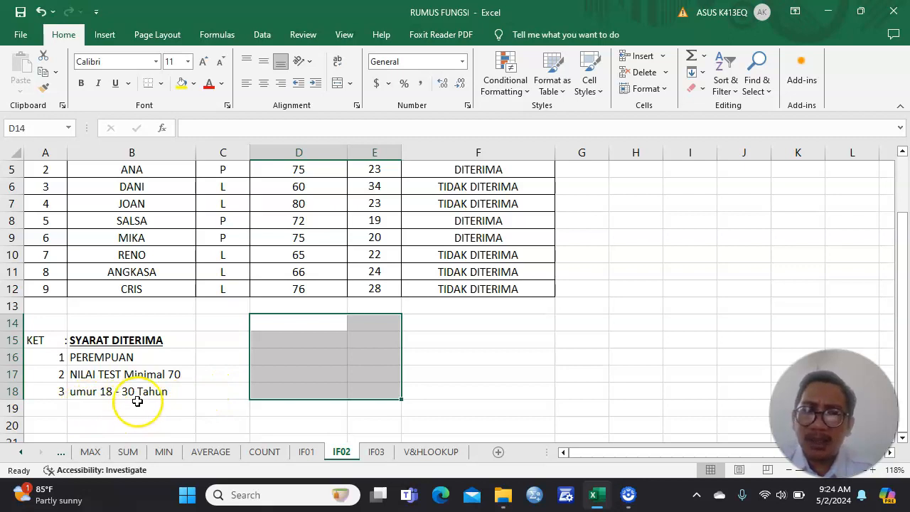
drag(902, 282, 901, 171)
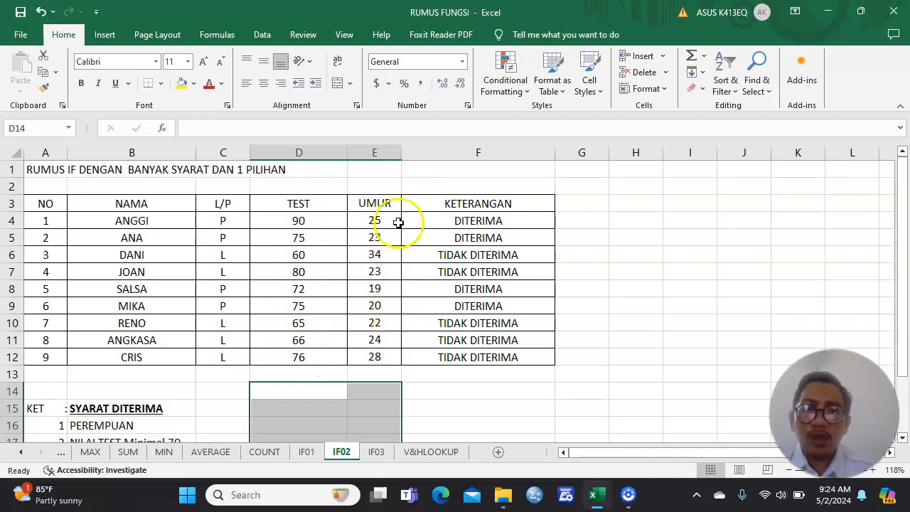
click(500, 231)
key(shift+Down)
key(shift+Down)
key(shift+Down)
key(shift+Down)
key(shift+Down)
key(shift+Down)
key(shift+Down)
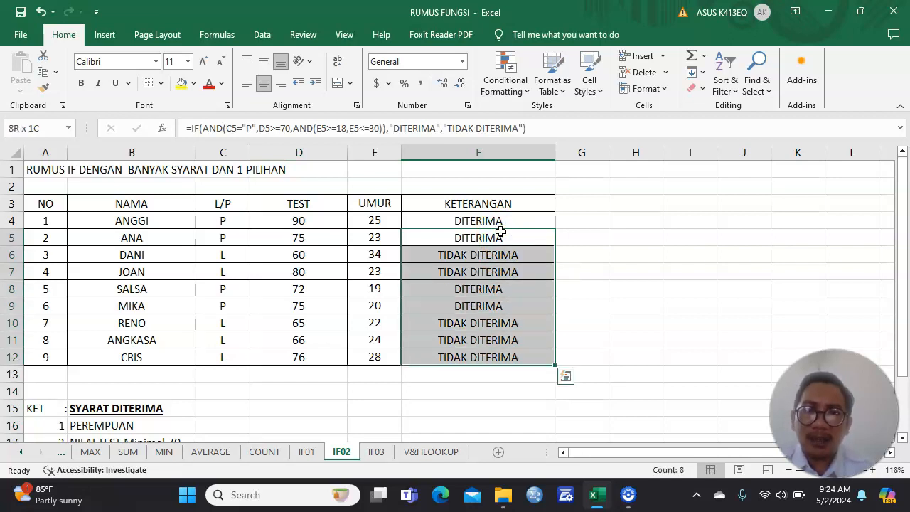
key(Delete)
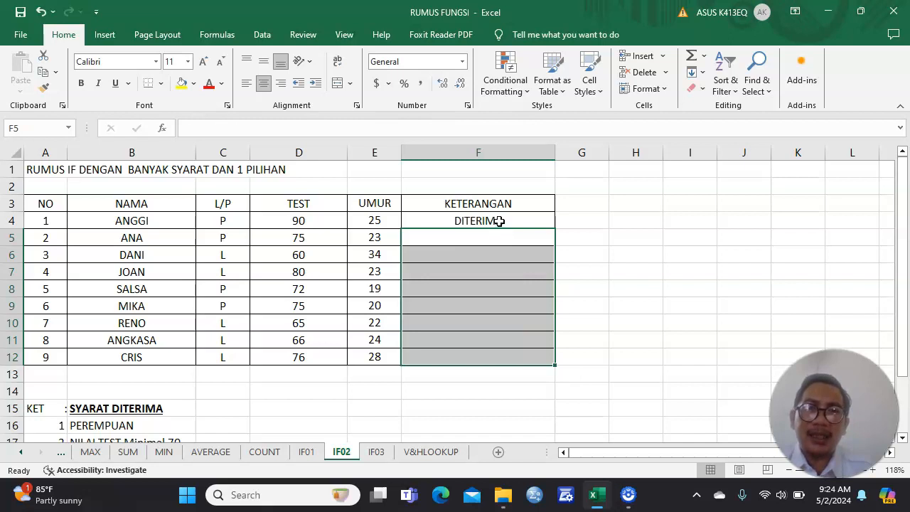
Step: Copy the combined IF and AND formula in F4 down the KETERANGAN column through F12
click(496, 221)
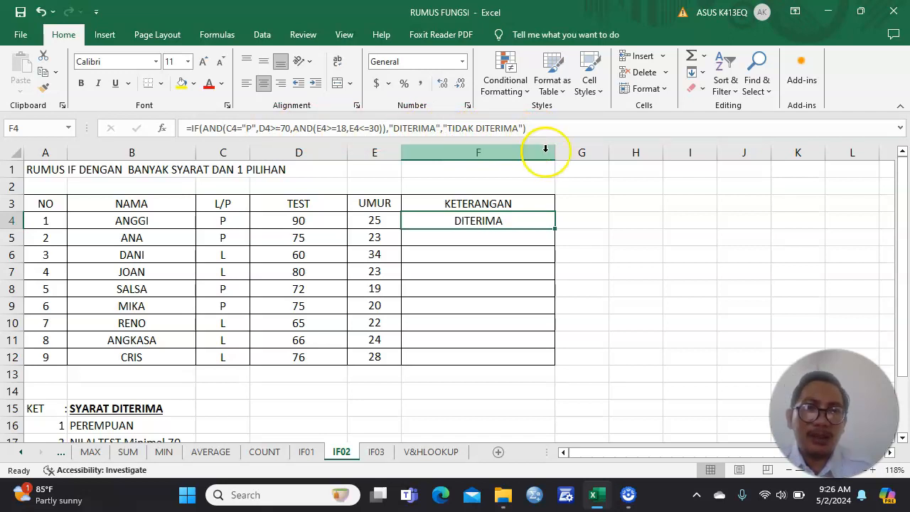
drag(552, 226, 554, 237)
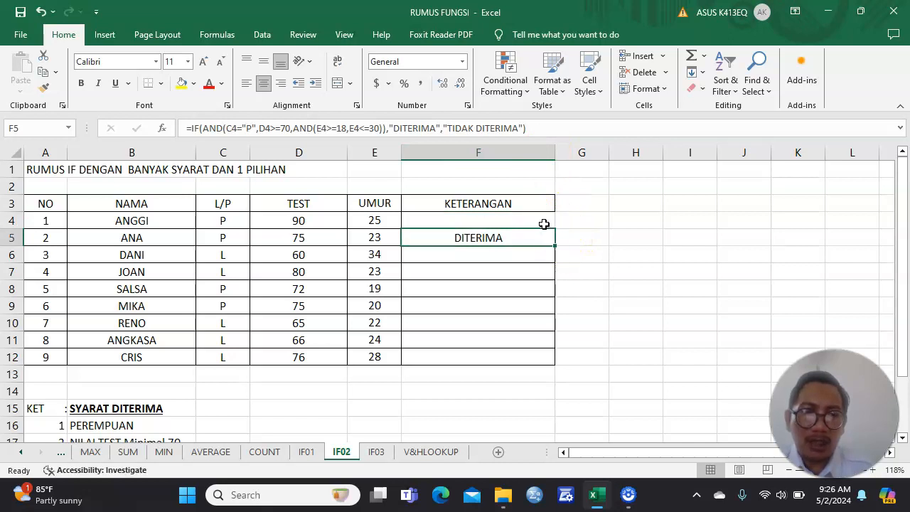
key(ctrl+z)
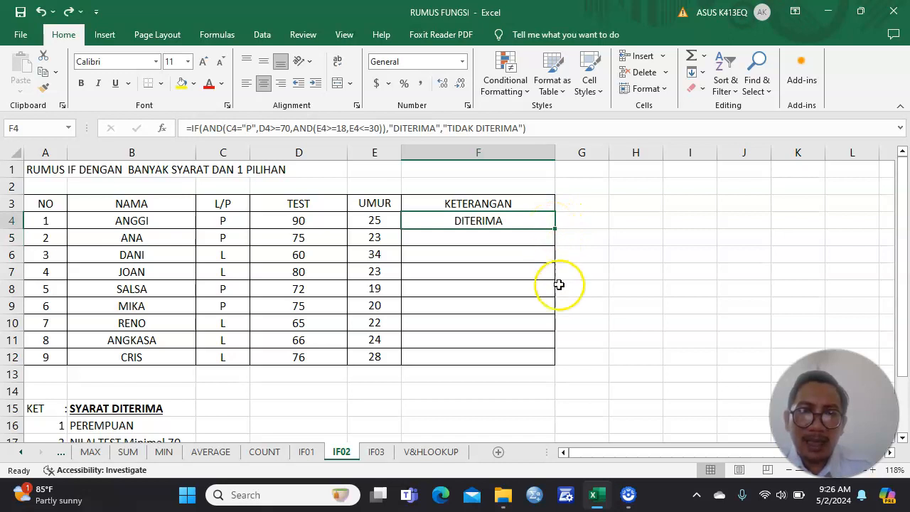
drag(555, 228, 565, 363)
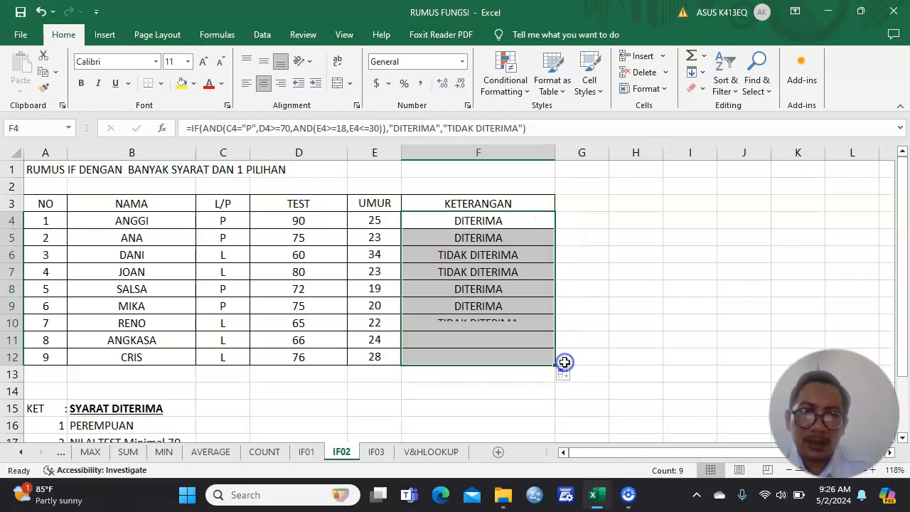
click(597, 259)
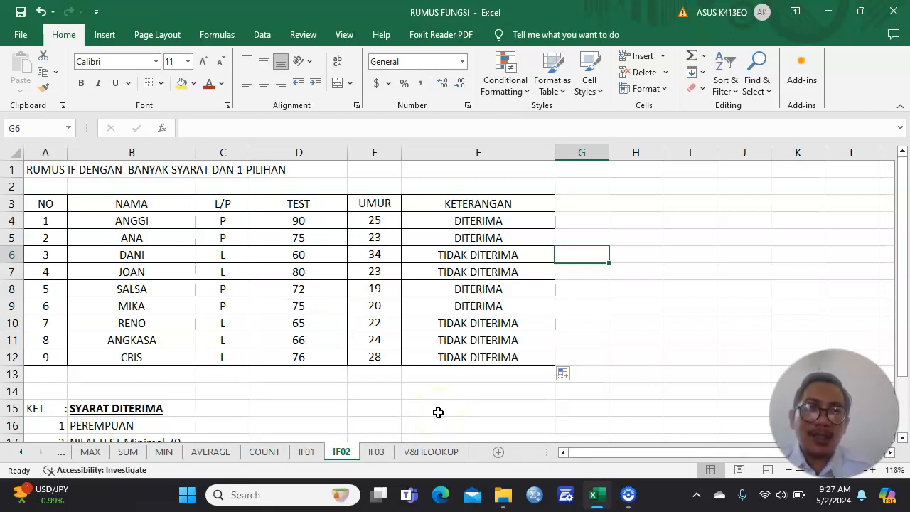
Step: Clear the PREDIKAT results in E6:E14 on the IF03 sheet, keeping the formula in E5
click(378, 453)
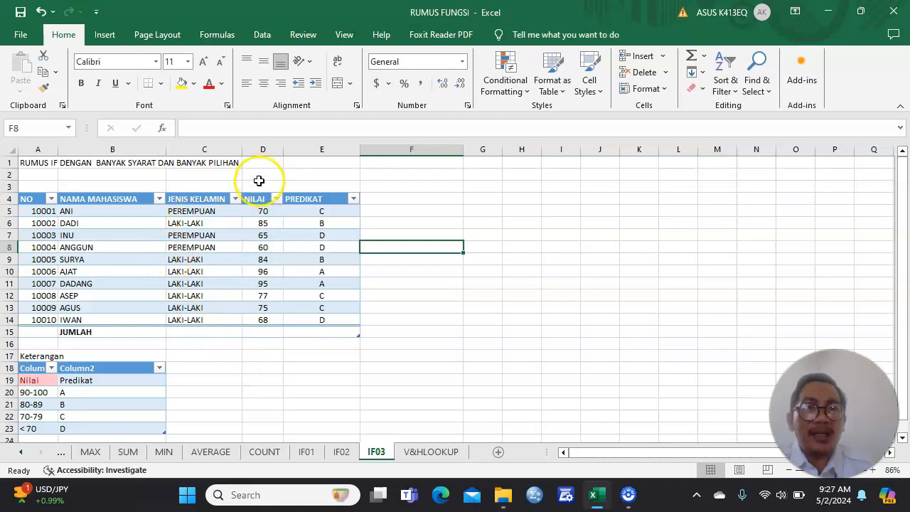
click(326, 221)
key(shift+Down)
key(shift+Down)
key(shift+Down)
key(shift+Down)
key(shift+Down)
key(shift+Down)
key(shift+Down)
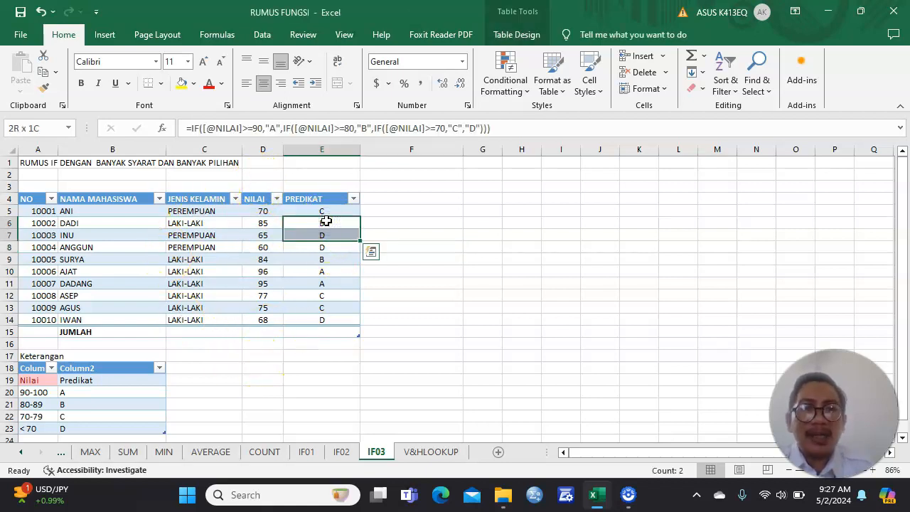
key(shift+Down)
key(Delete)
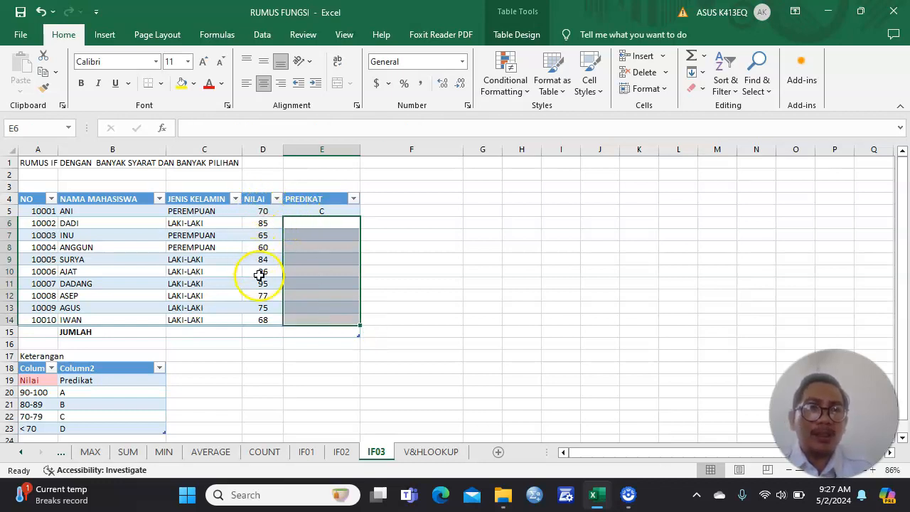
Step: Copy the nested IF formula in E5 down the PREDIKAT column through E14
click(258, 405)
key(Left)
key(Left)
key(Left)
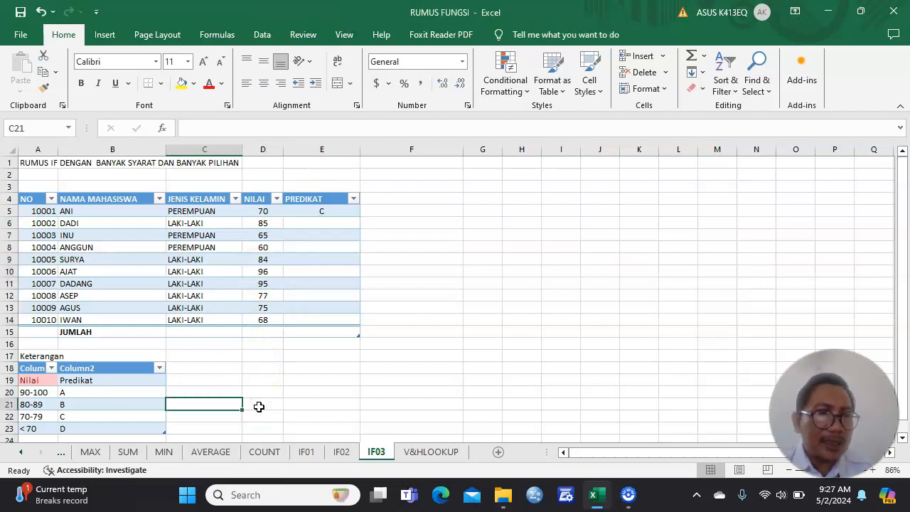
key(Down)
key(Down)
key(Down)
key(Down)
key(Down)
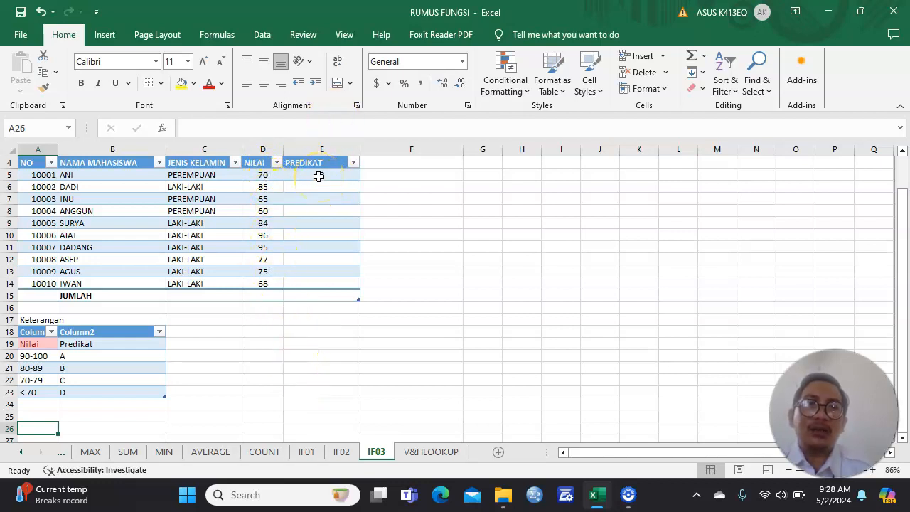
click(319, 177)
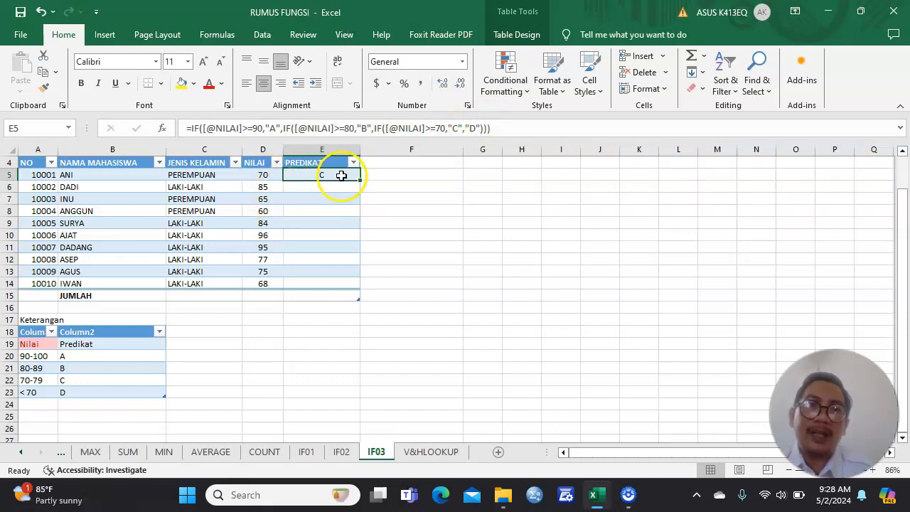
drag(360, 181, 364, 282)
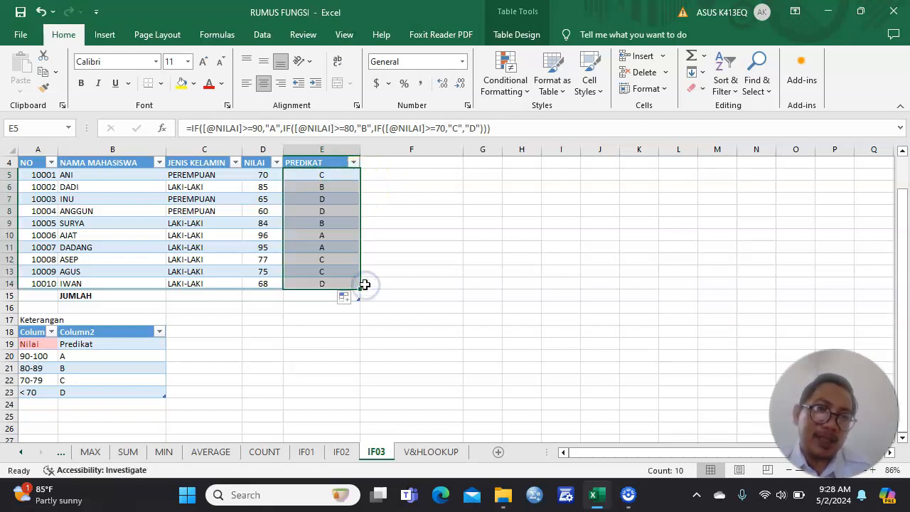
click(421, 249)
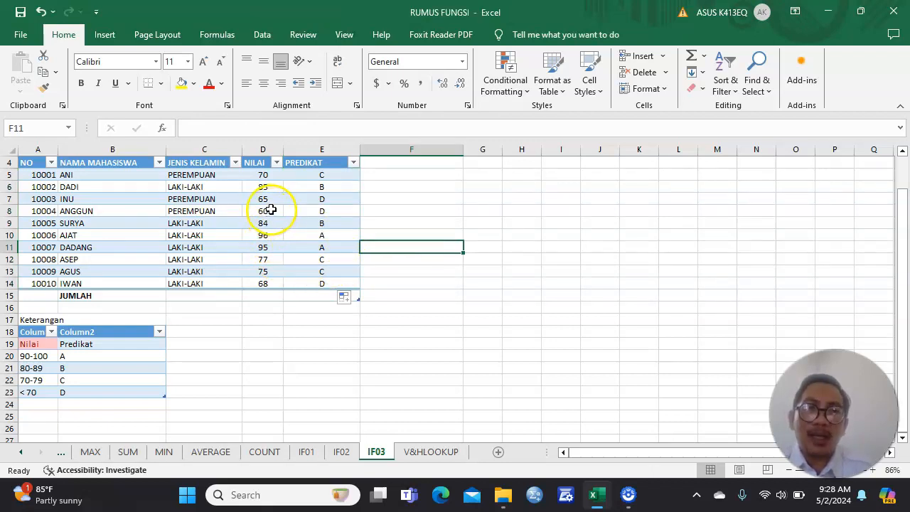
Step: Inspect the nested IF formula in E5 of the PREDIKAT column
click(426, 209)
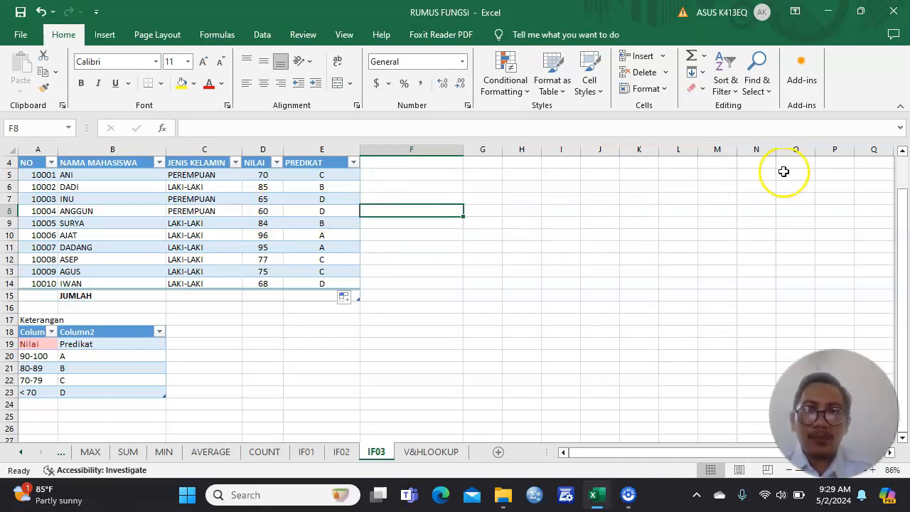
drag(900, 199, 906, 132)
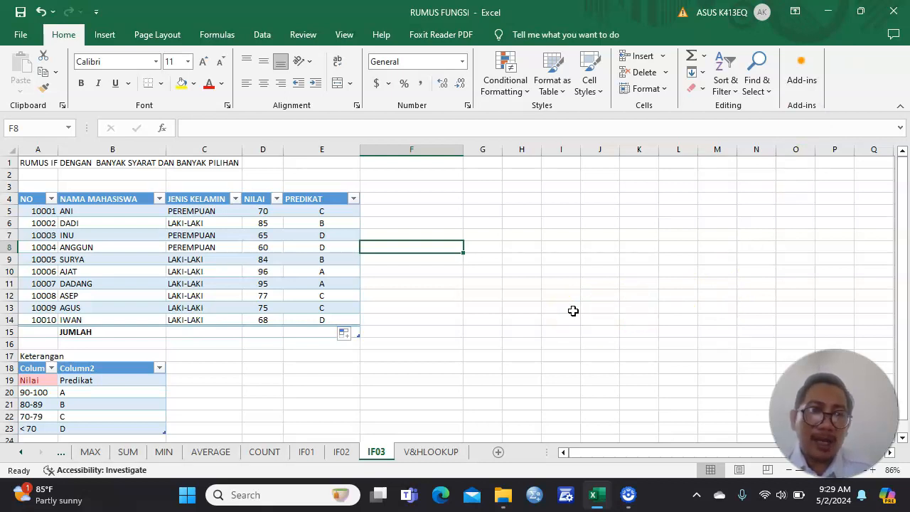
click(326, 211)
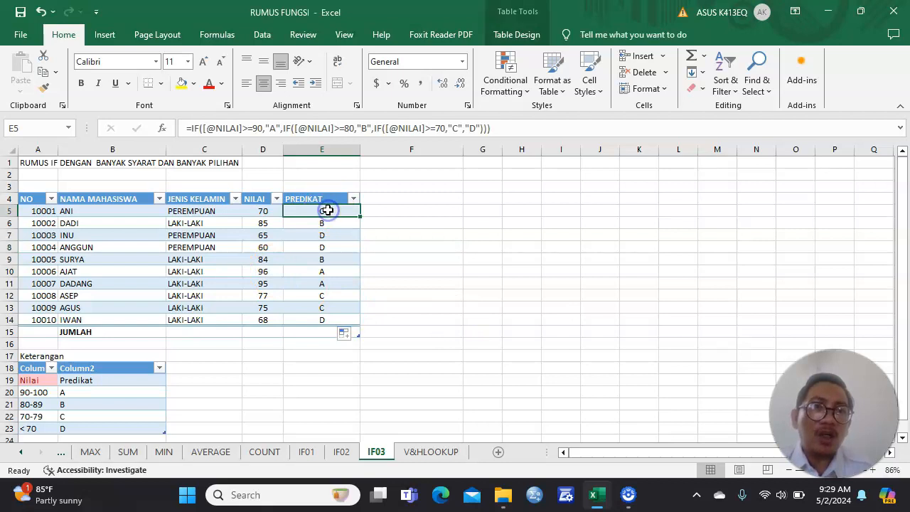